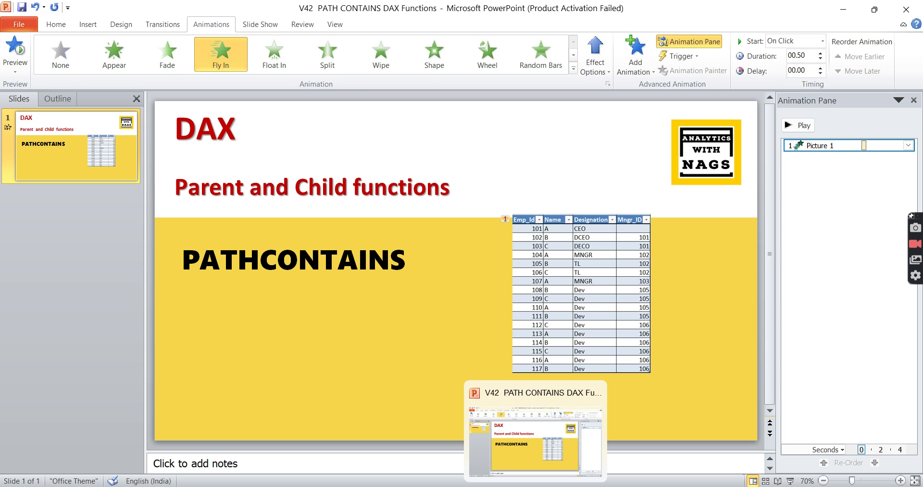
Step: Return to Power BI and review the Hierarchy column's PATH formula built from Emp_Id and Mngr_ID
key(alt+Tab)
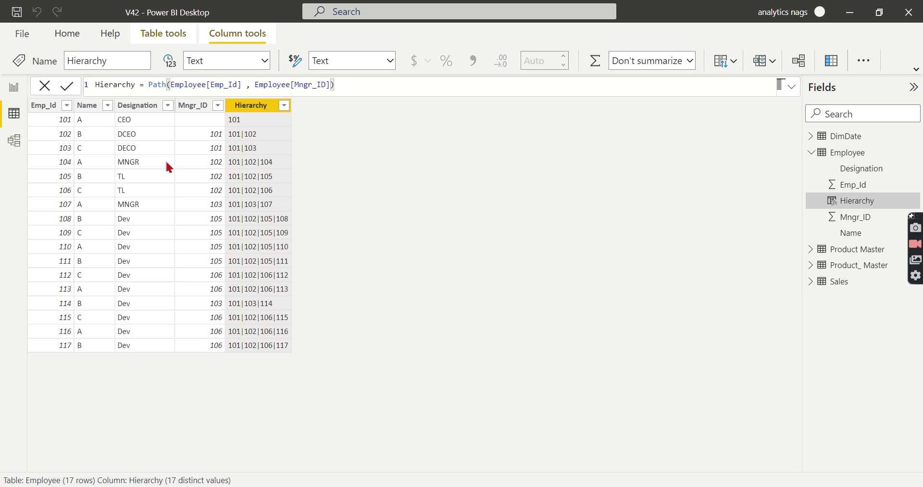
click(168, 162)
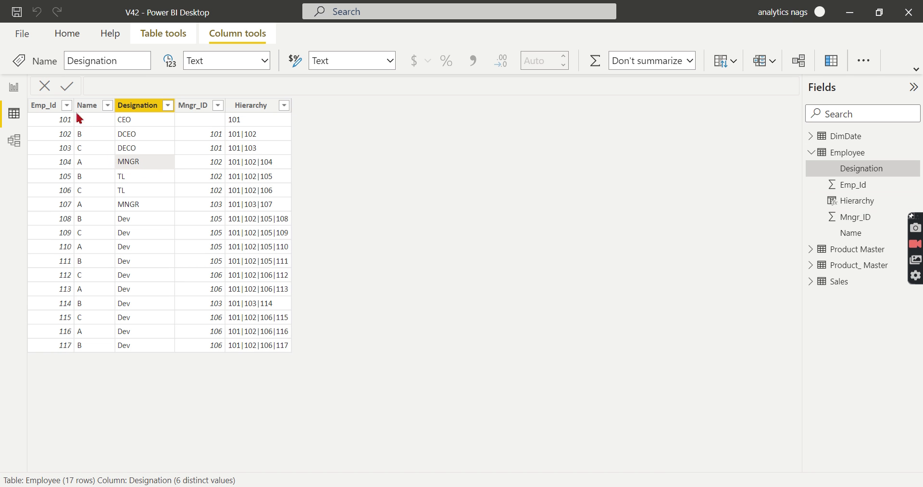
click(280, 202)
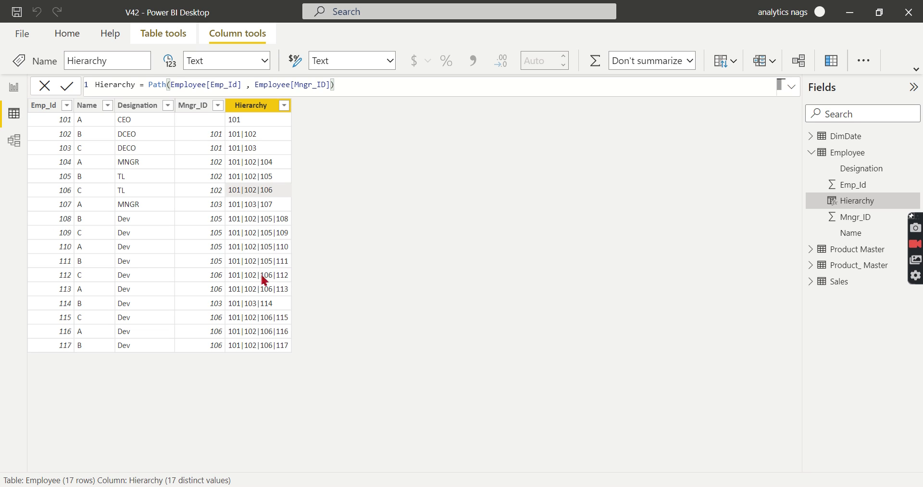
right_click(265, 112)
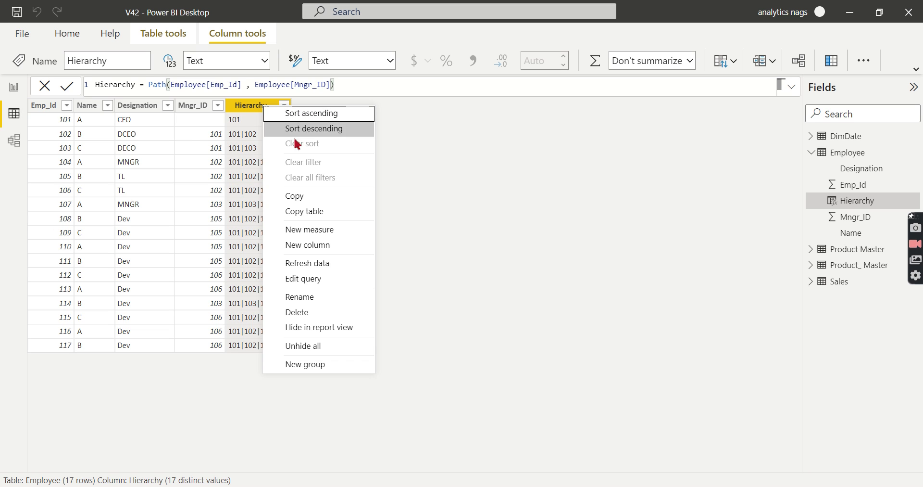
Step: Add a new Employee column named Is105Exist with its formula started as PATHCONTAINS(
key(Escape)
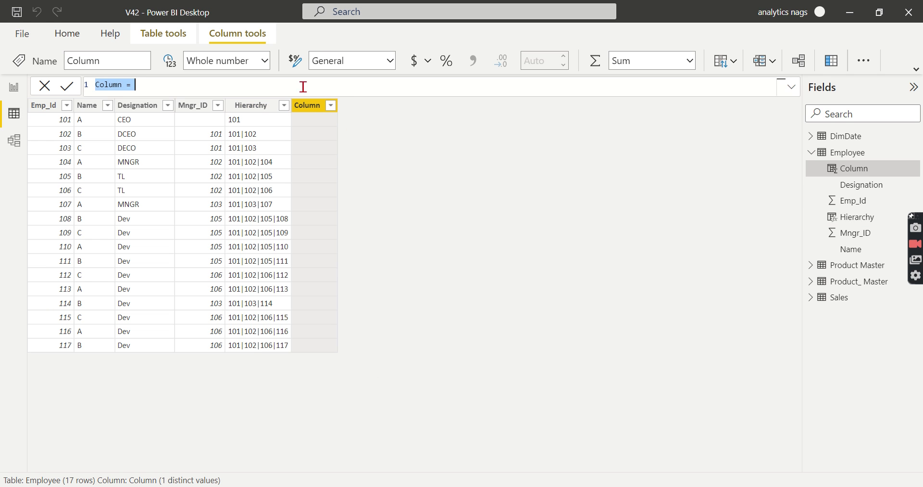
click(106, 86)
double_click(106, 87)
text(Is105E)
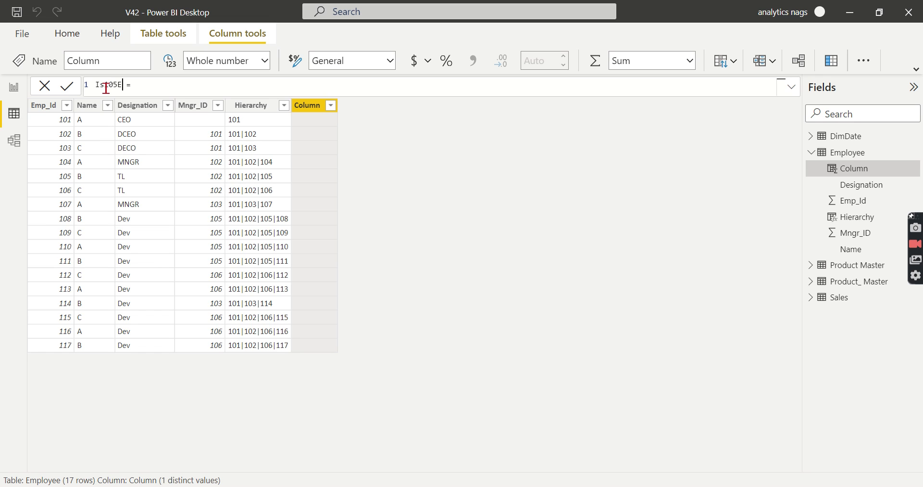
text(xist =)
text(Pathcont)
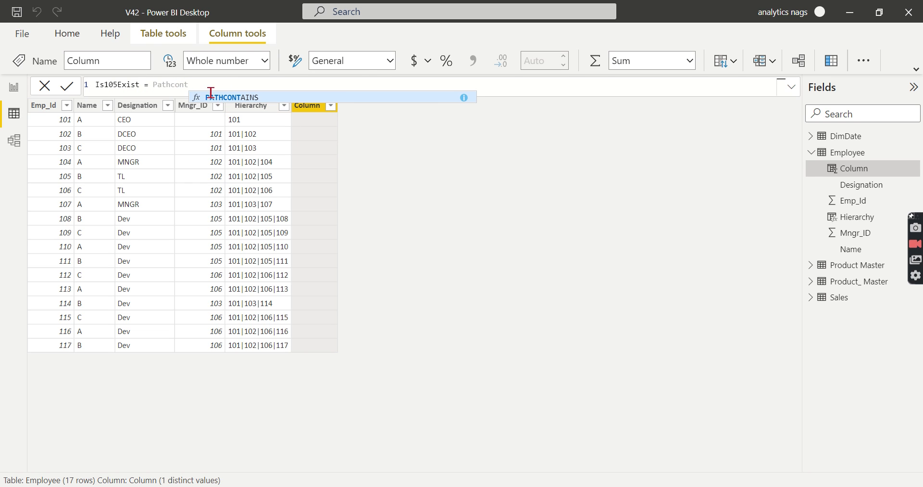
click(223, 100)
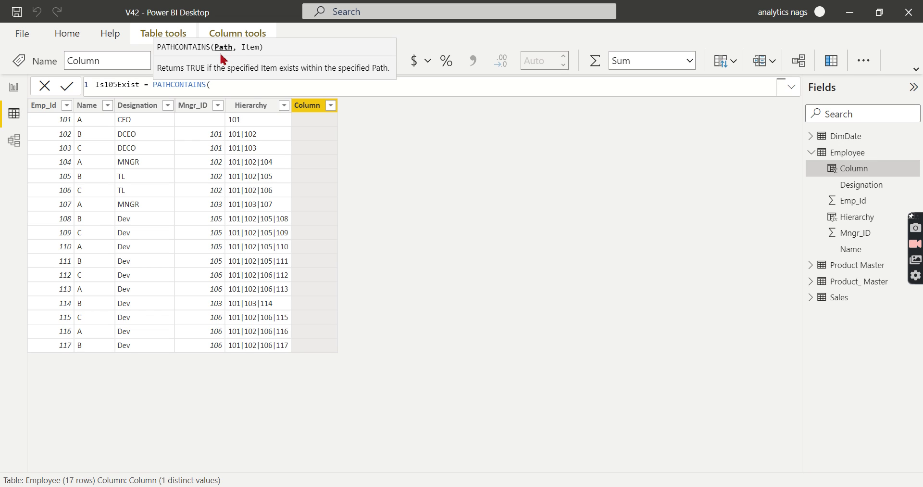
Step: Complete and commit the formula as PATHCONTAINS(path(Employee[Emp_Id],Employee[Mngr_ID]),105)
text(path)
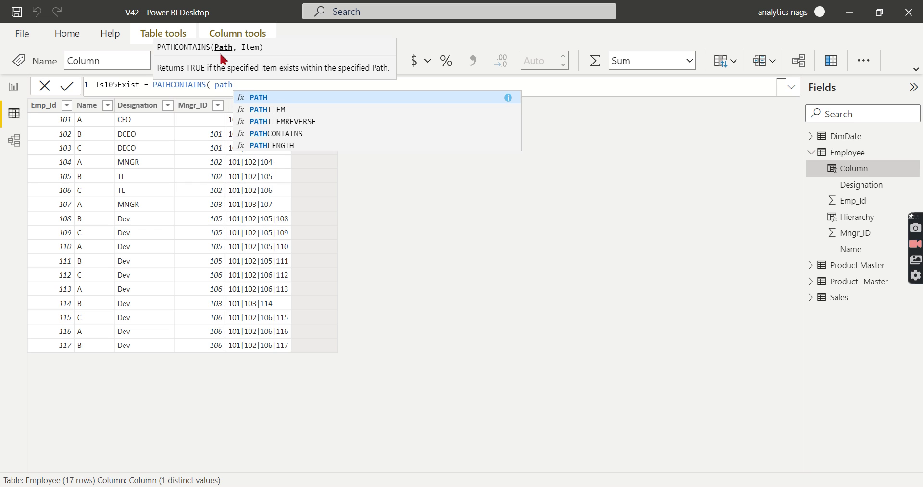
text(()
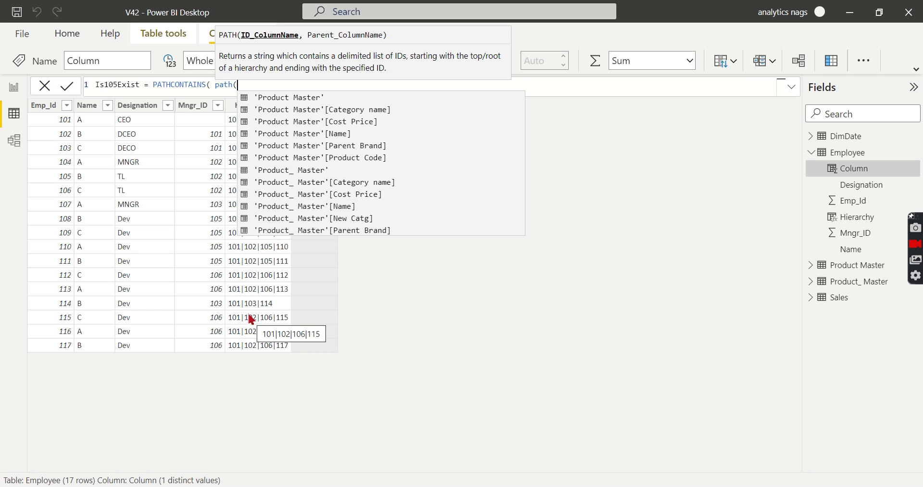
text(empl)
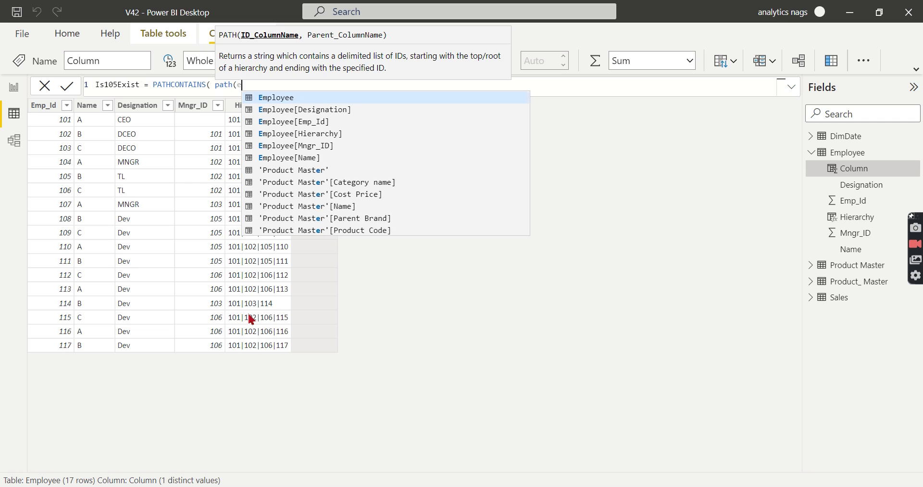
click(351, 121)
text(,)
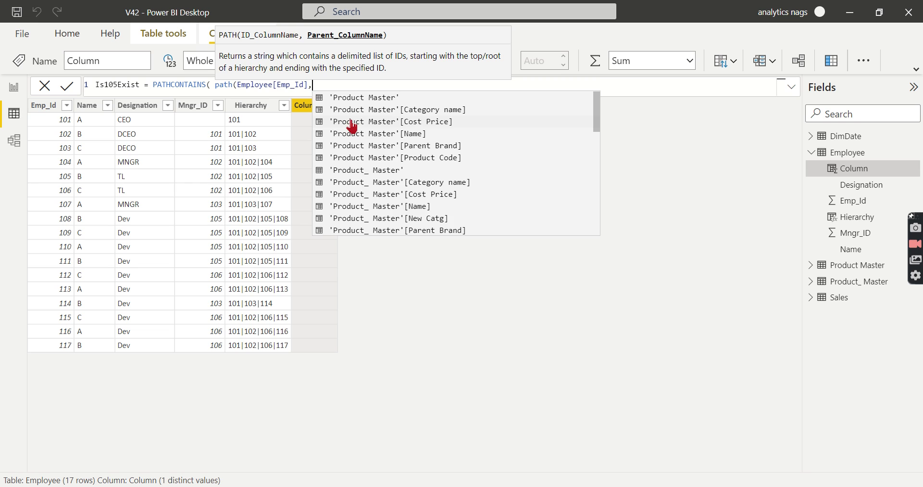
text(m)
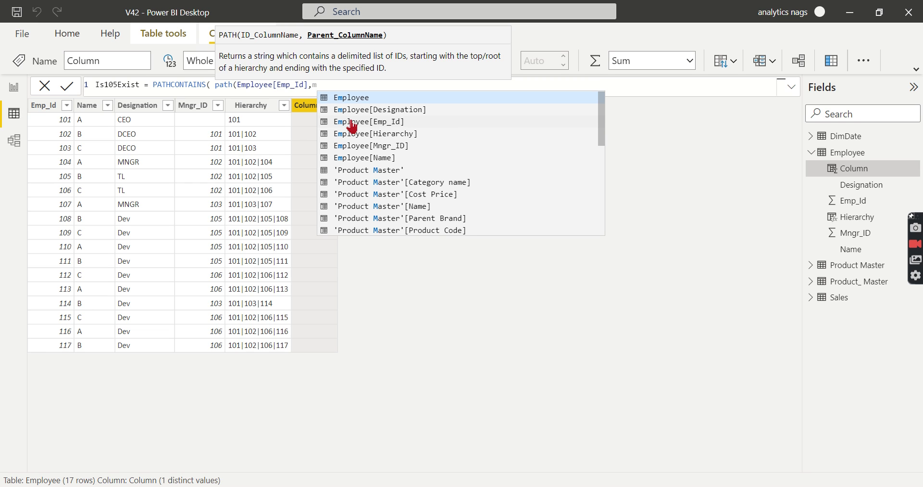
text(ngr)
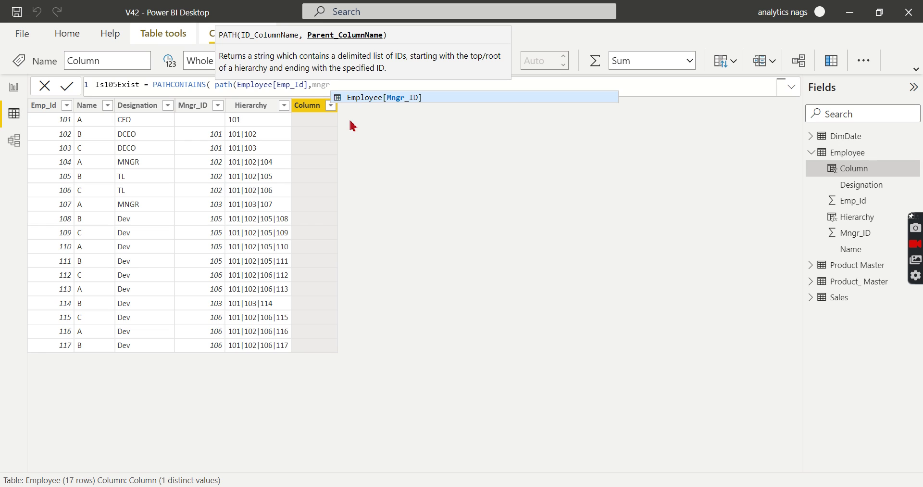
click(369, 98)
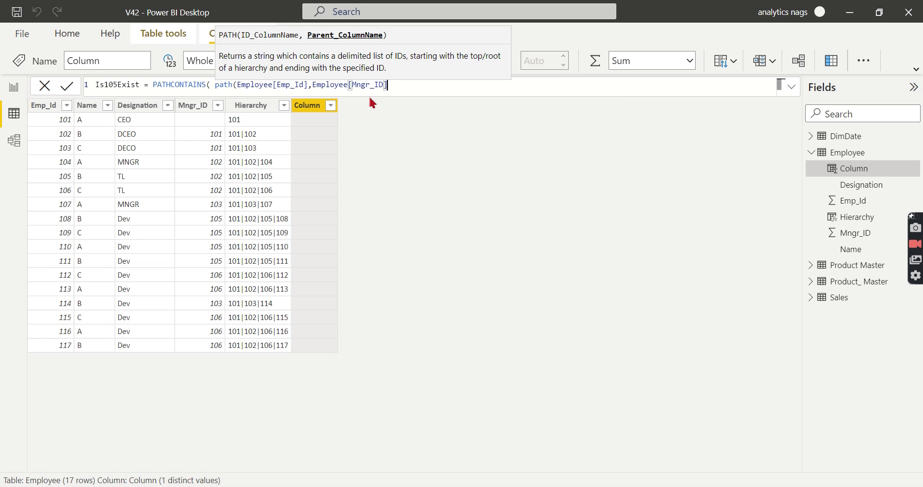
text(),)
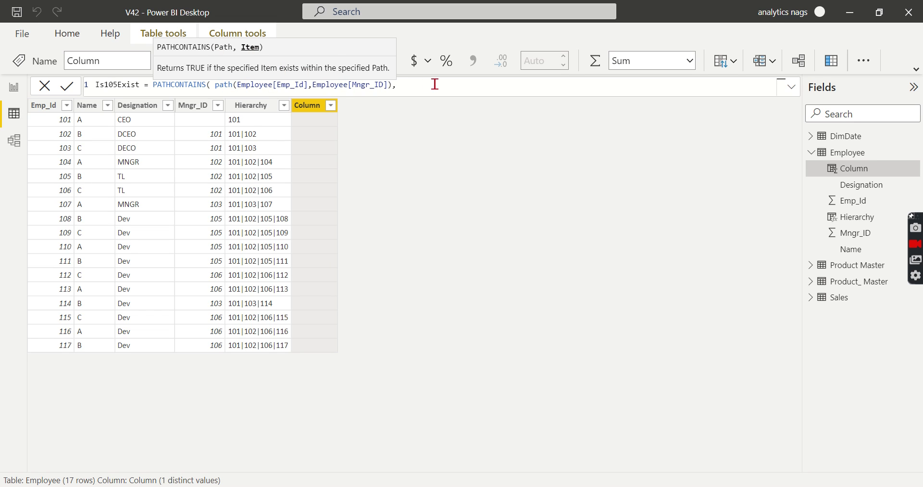
text(105))
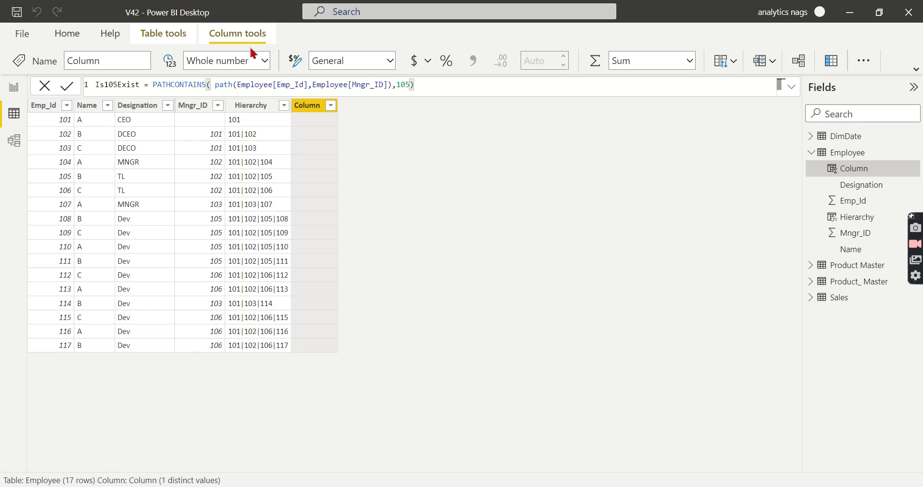
key(Return)
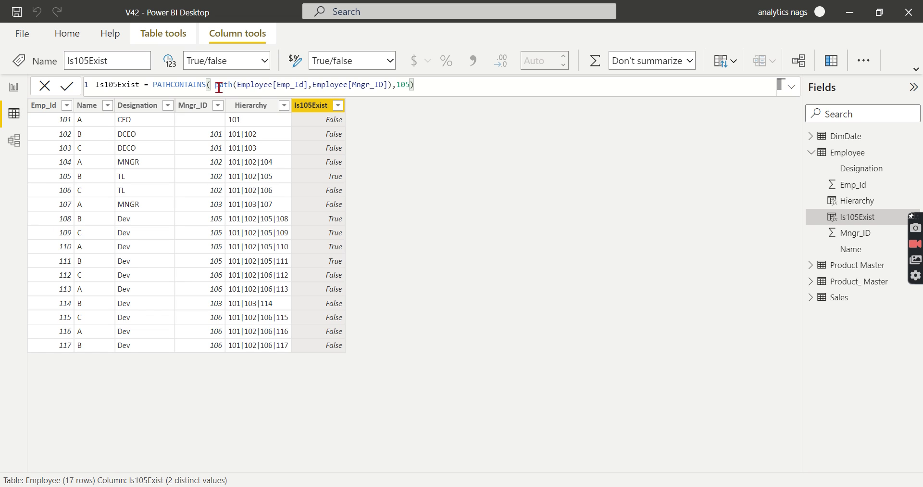
Step: Select the nested path(...) expression and compare it with the Hierarchy column's formula
drag(219, 87, 393, 86)
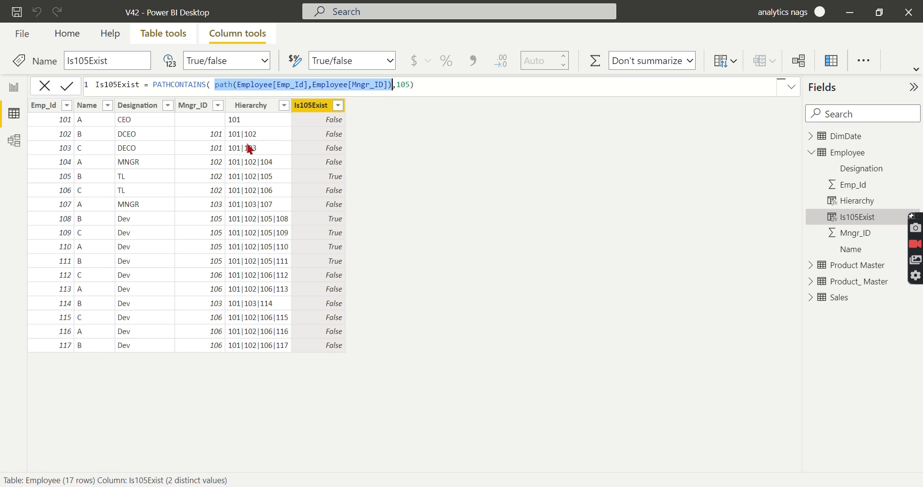
click(251, 108)
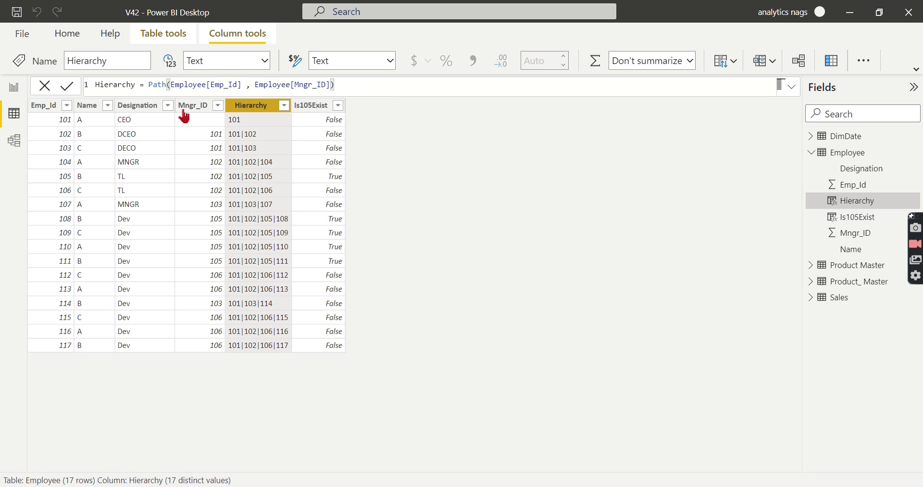
Step: Replace the nested path(...) in Is105Exist with Employee[Hierarchy], giving PATHCONTAINS(Employee[Hierarchy],105)
click(312, 106)
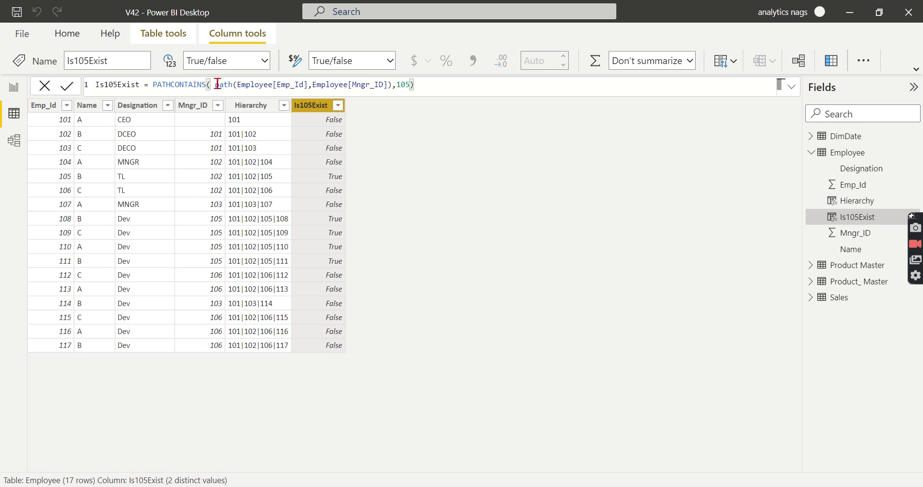
drag(217, 85, 393, 85)
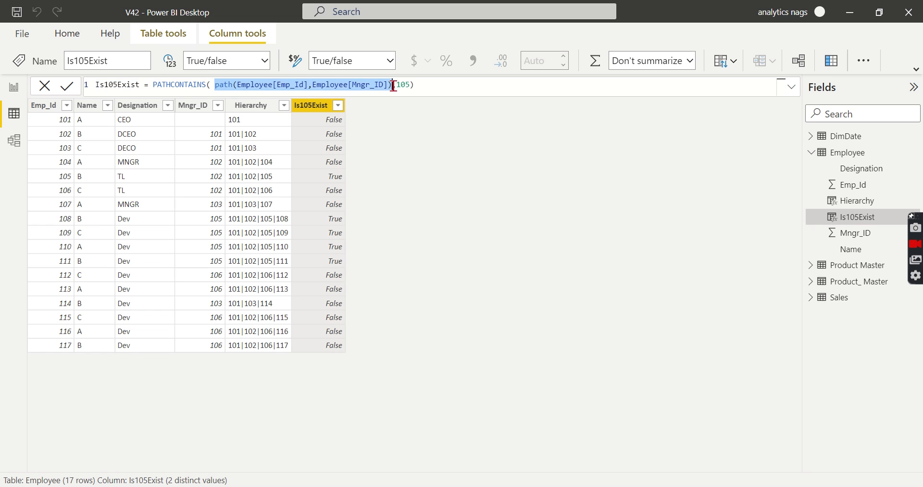
text(h)
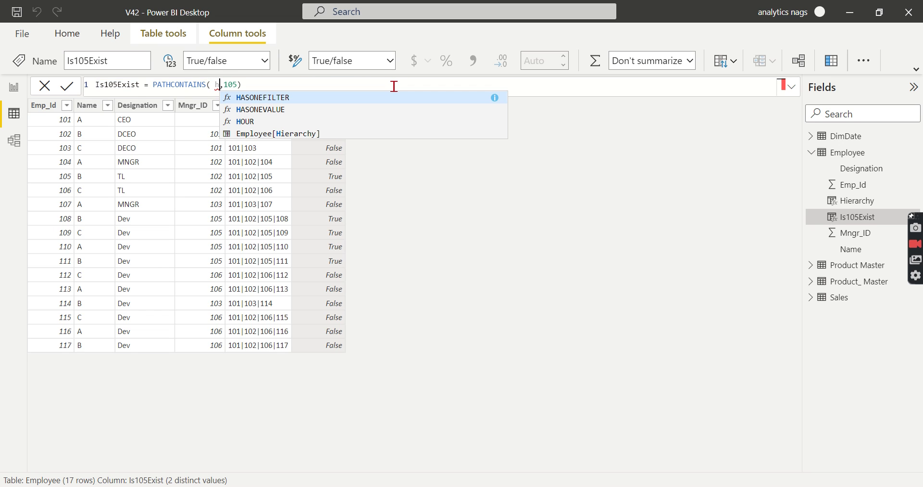
text(ie)
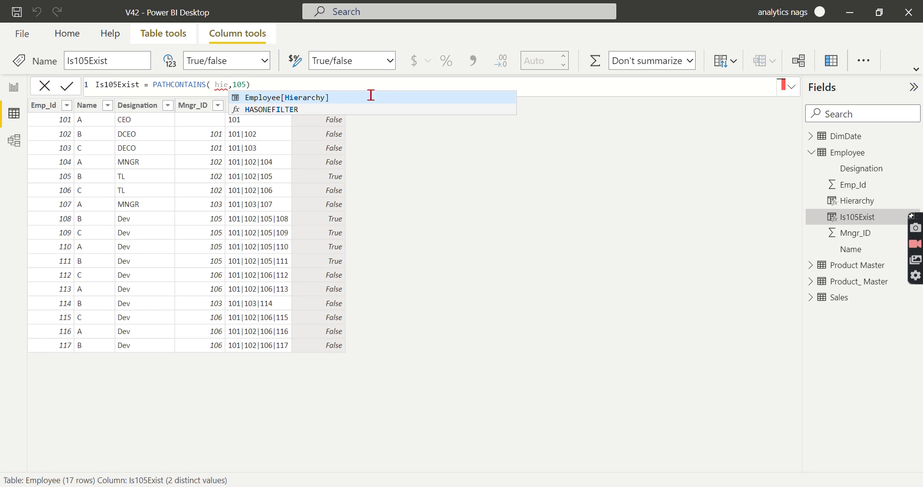
click(336, 99)
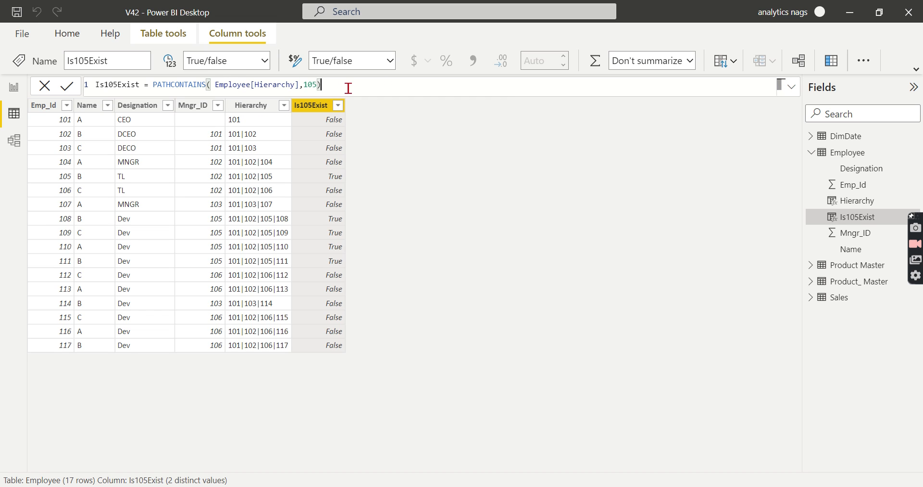
key(Return)
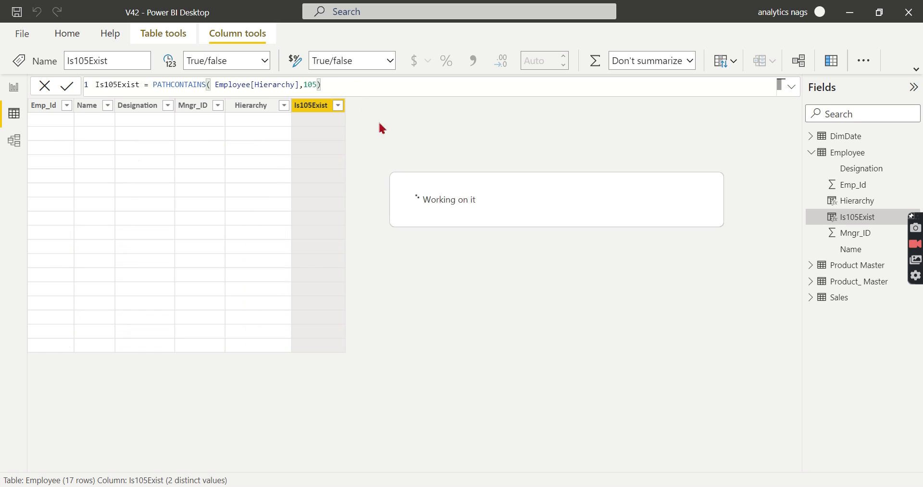